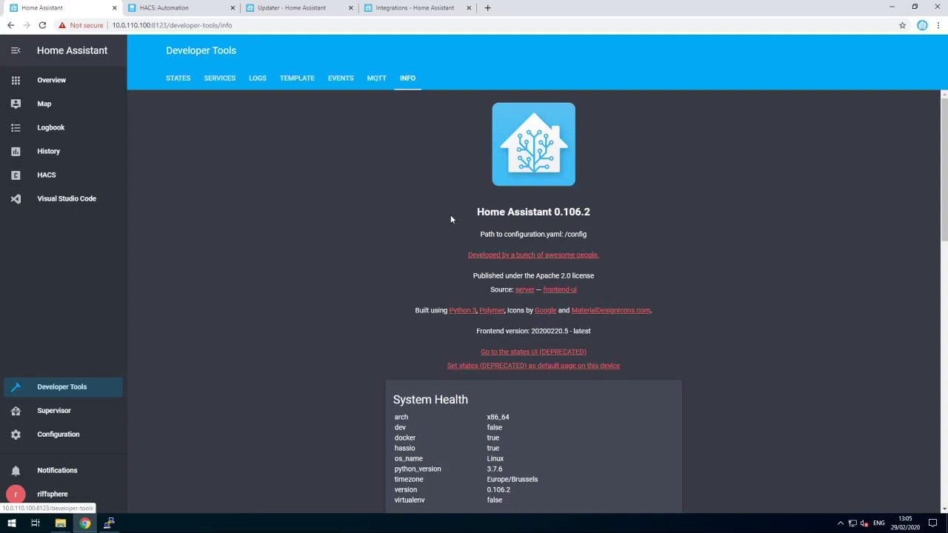
- Highlight the installed Home Assistant version, 0.106.2, on the Developer Tools Info page
drag(473, 211, 595, 211)
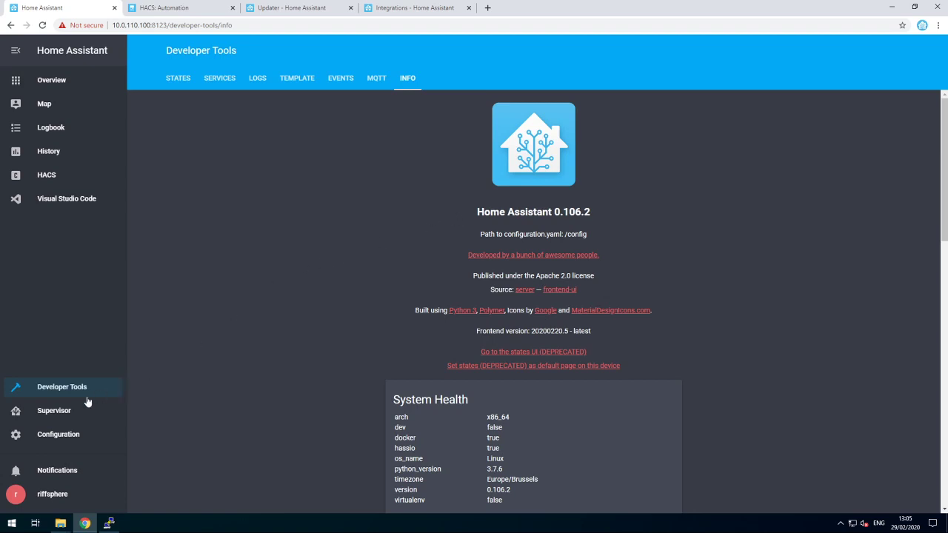
- Go through Supervisor to the HACS Installed list of HACS, Mini Graph Card, Weather Card and Midnight Blue Theme
click(53, 411)
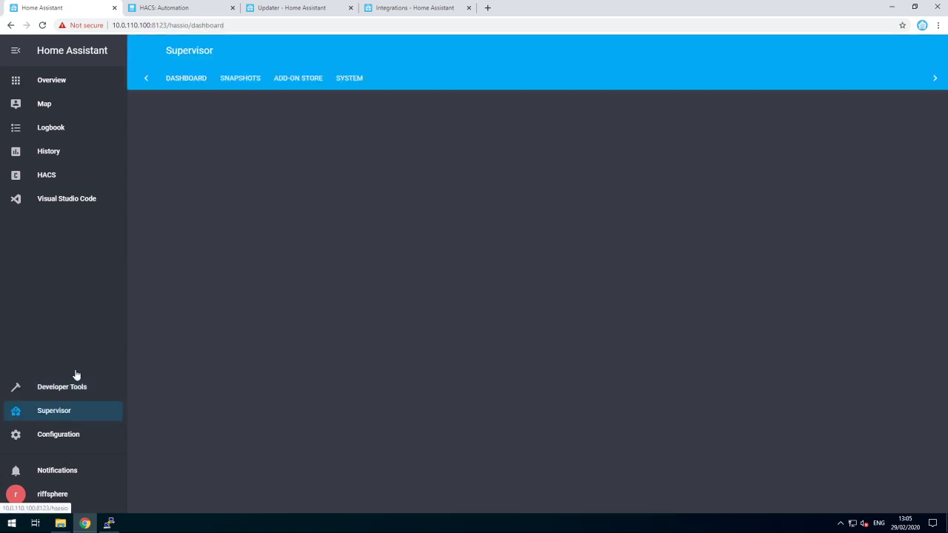
click(43, 176)
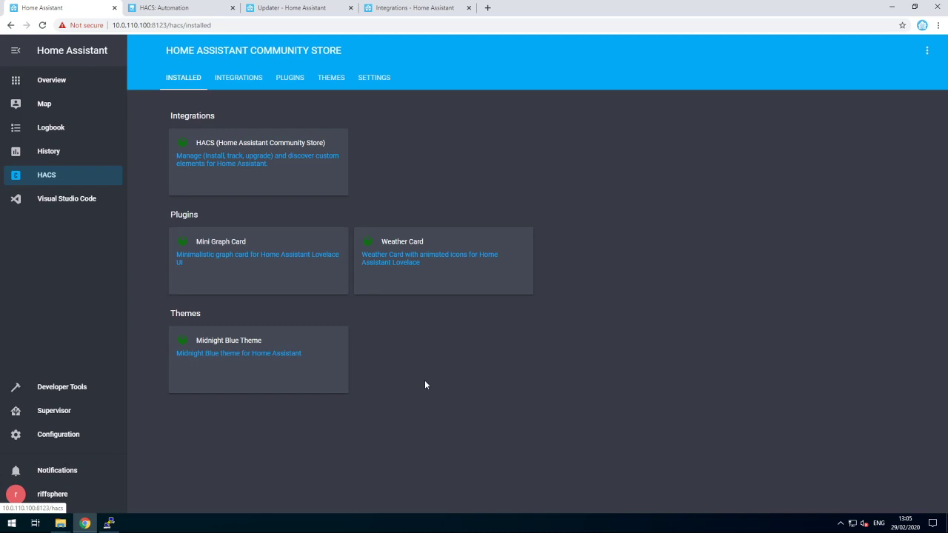
click(89, 199)
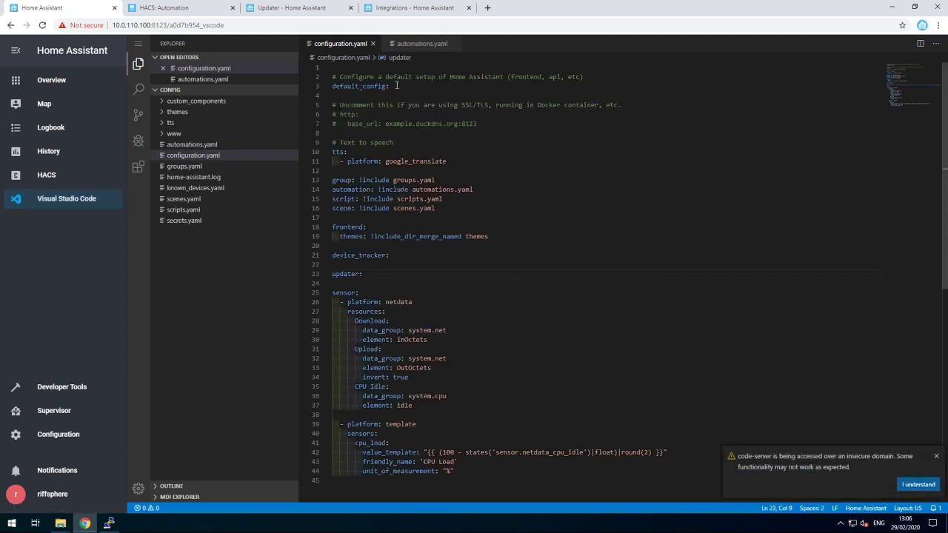
drag(397, 85, 329, 86)
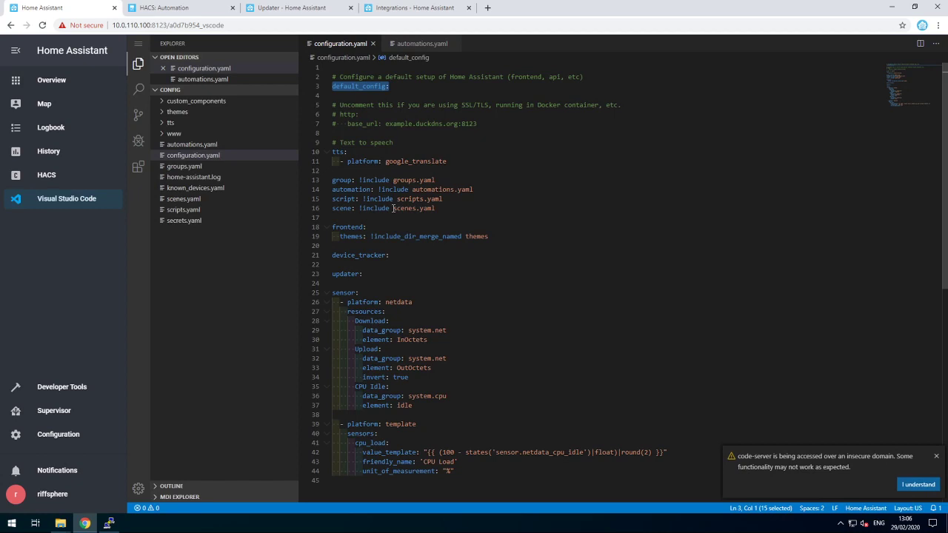
drag(369, 277, 328, 273)
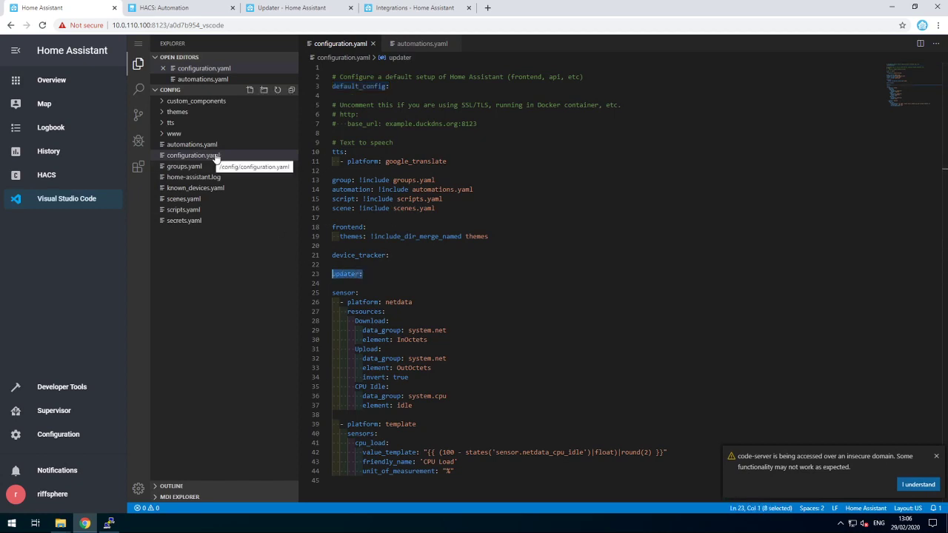
click(407, 282)
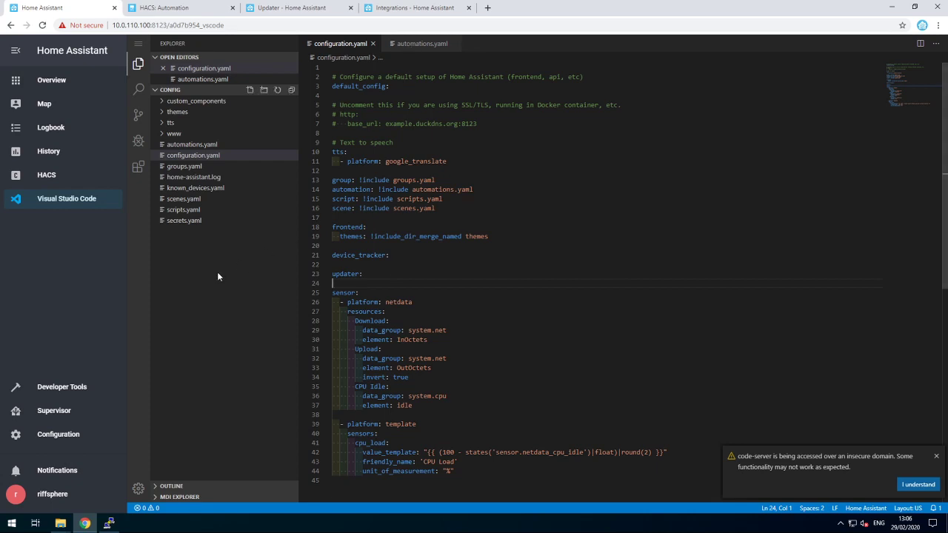
click(46, 473)
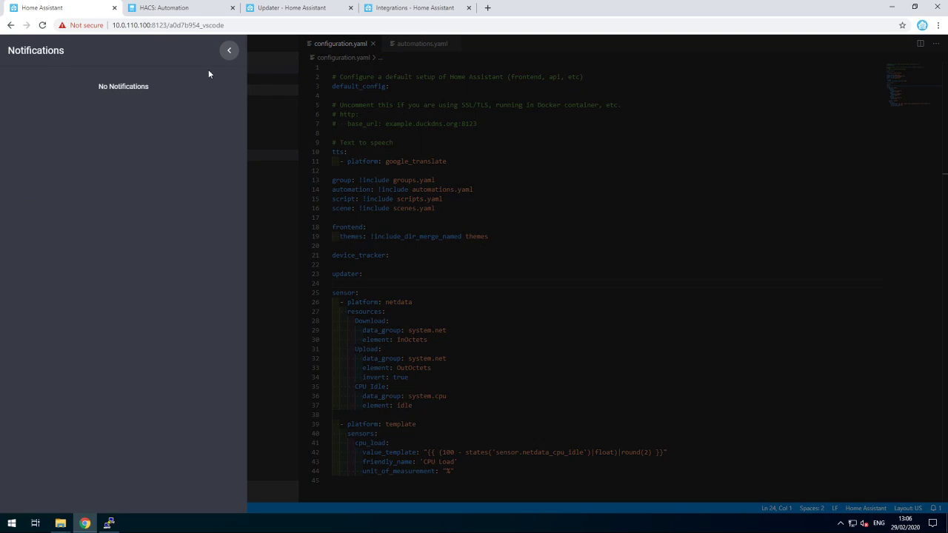
click(229, 50)
click(409, 8)
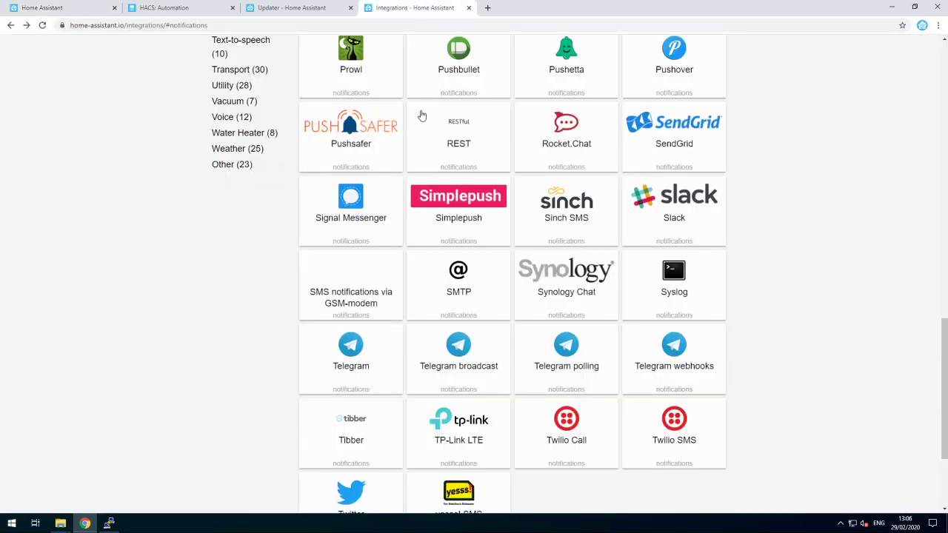
scroll(460, 192, up, 6)
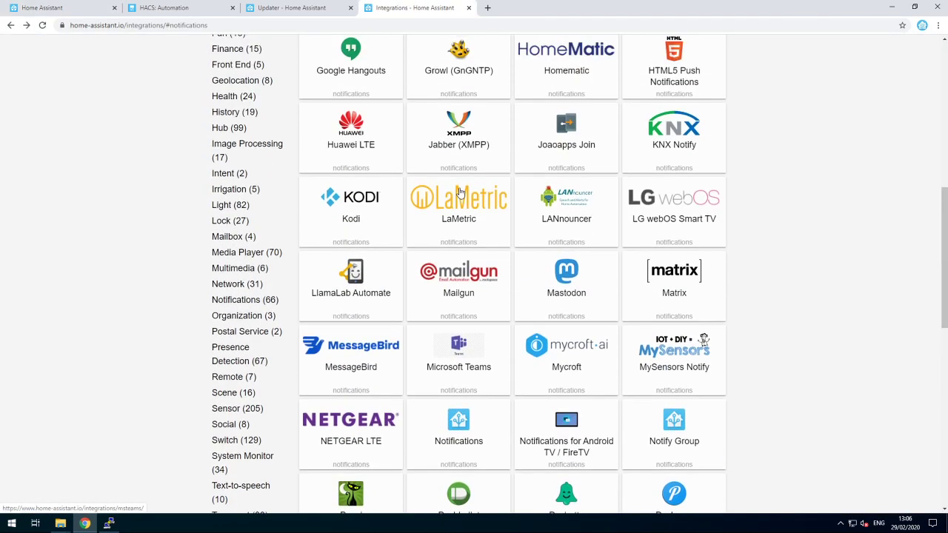
scroll(460, 193, up, 7)
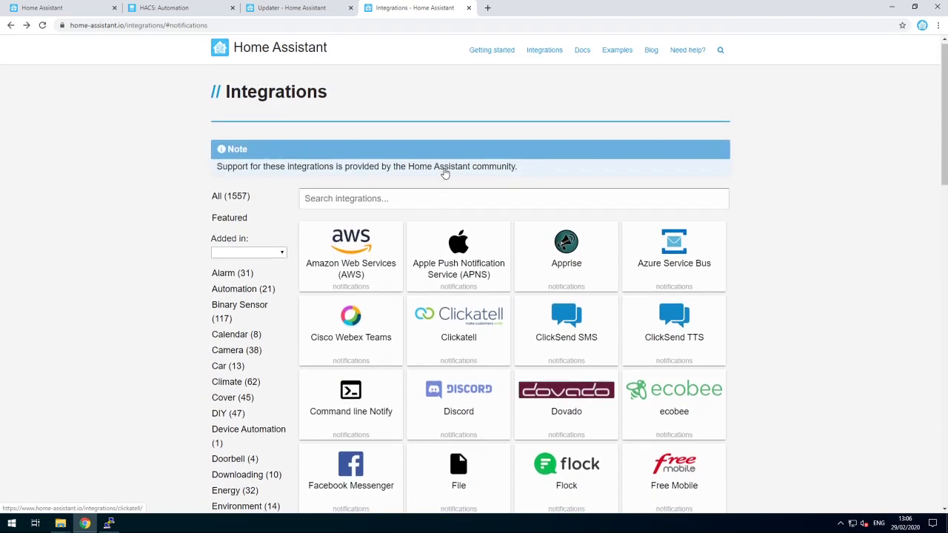
scroll(446, 173, down, 13)
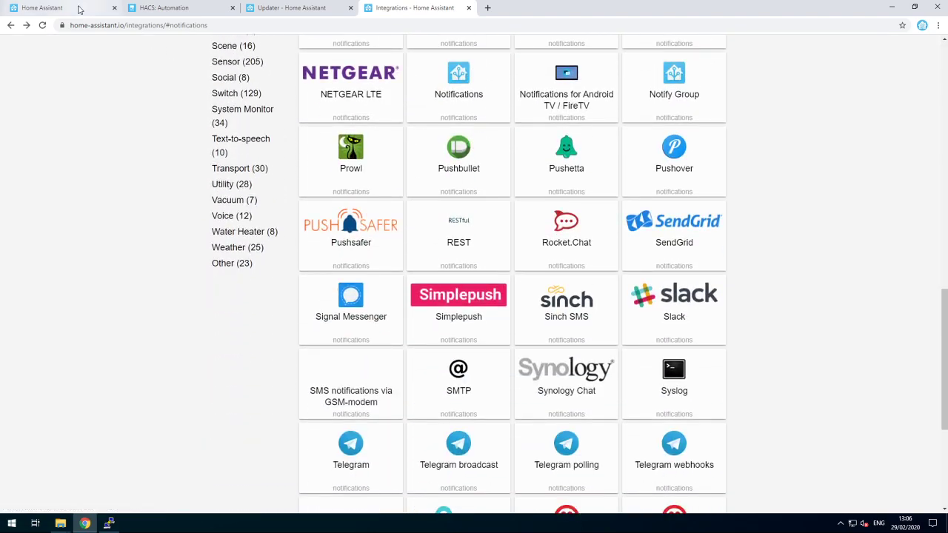
click(80, 9)
click(55, 473)
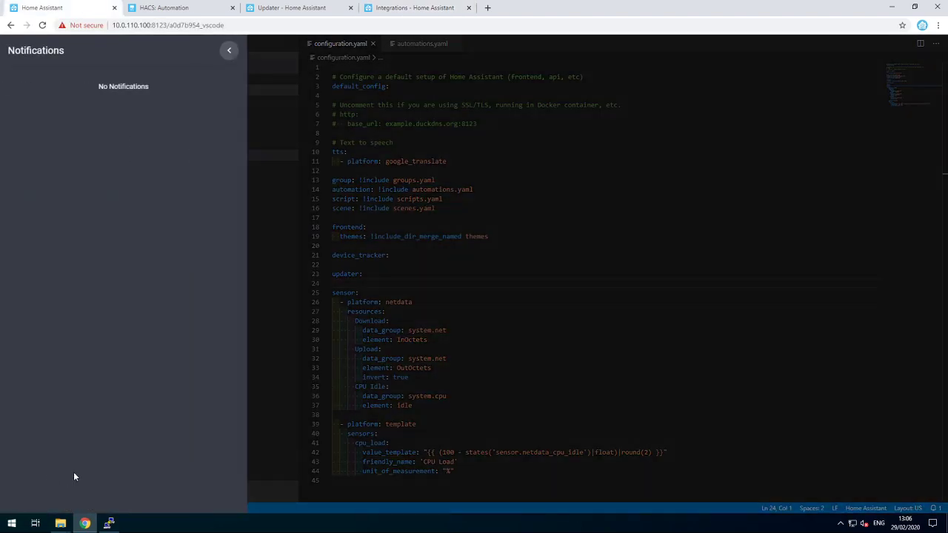
click(229, 50)
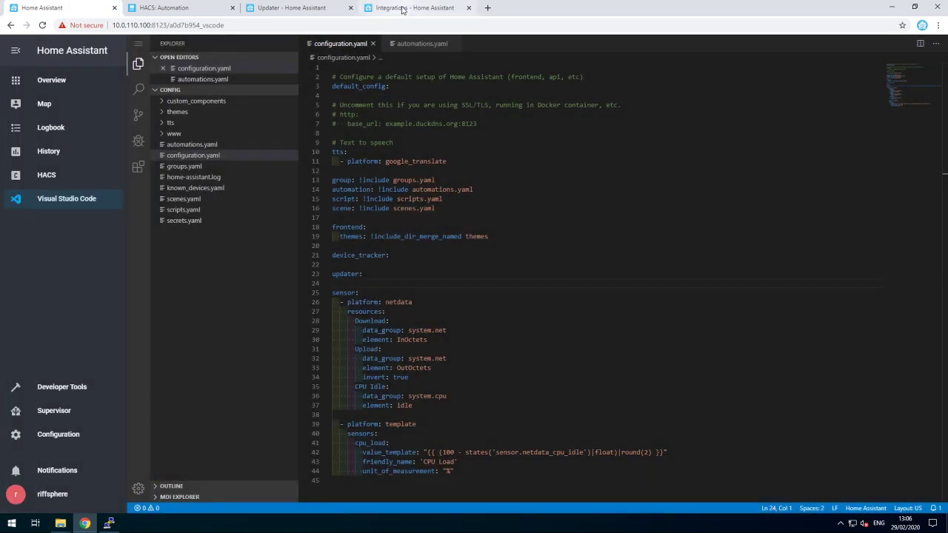
click(404, 8)
scroll(596, 200, down, 4)
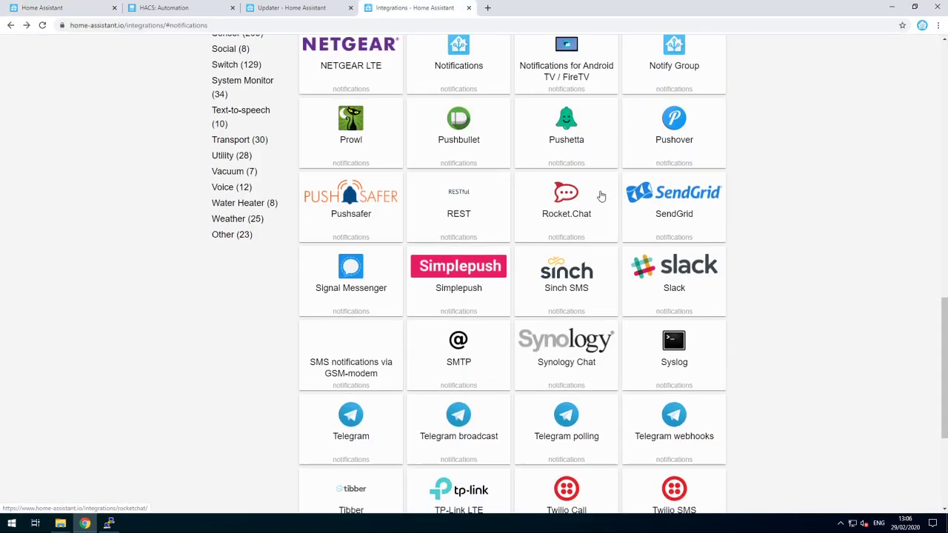
click(80, 12)
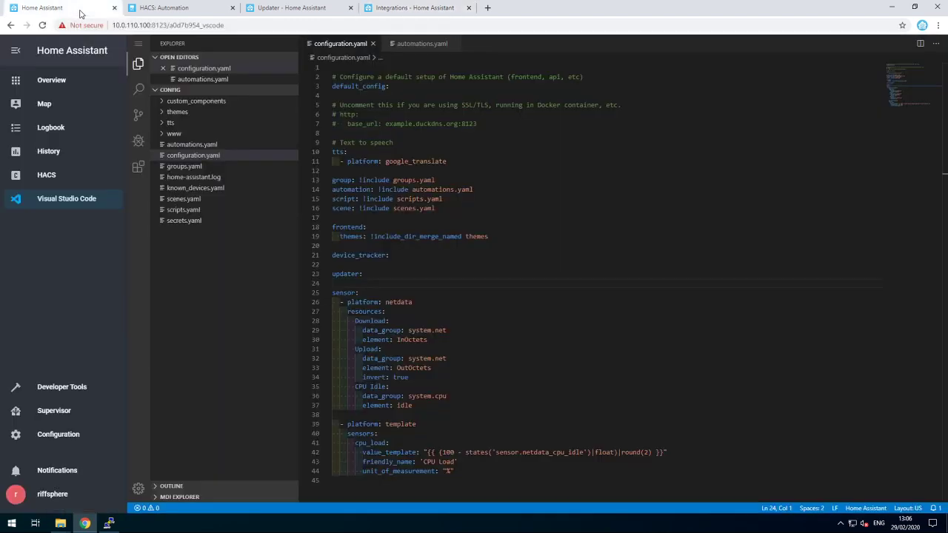
- Start a new Entities card on the Overview dashboard's System view
click(64, 81)
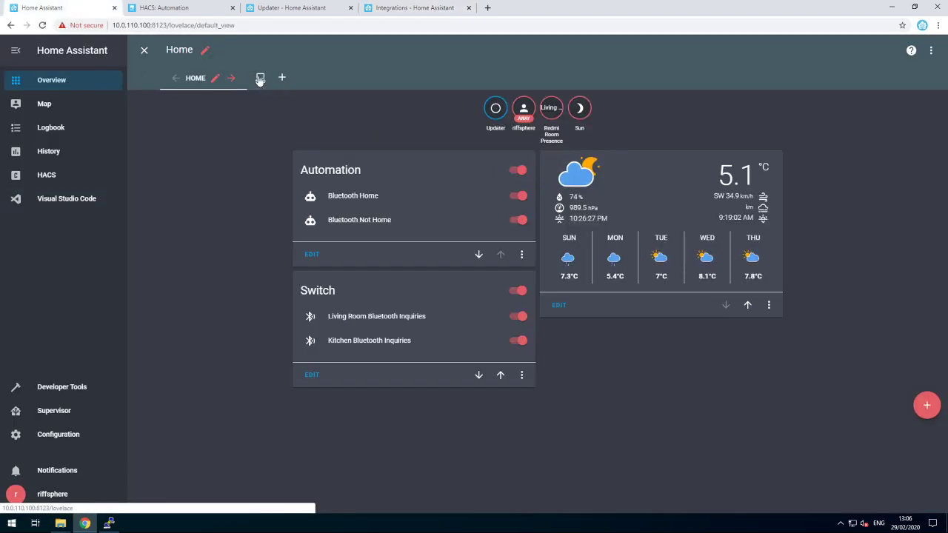
click(260, 79)
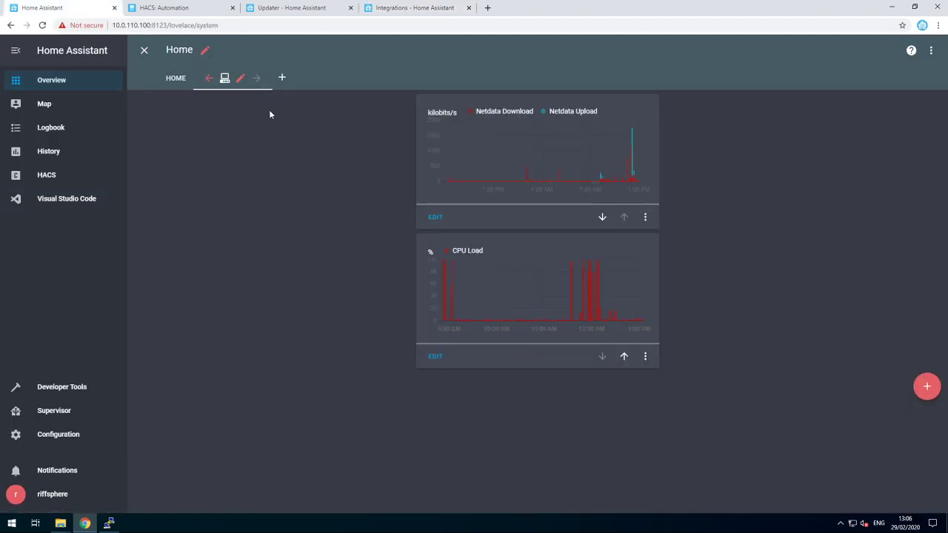
click(927, 387)
click(623, 188)
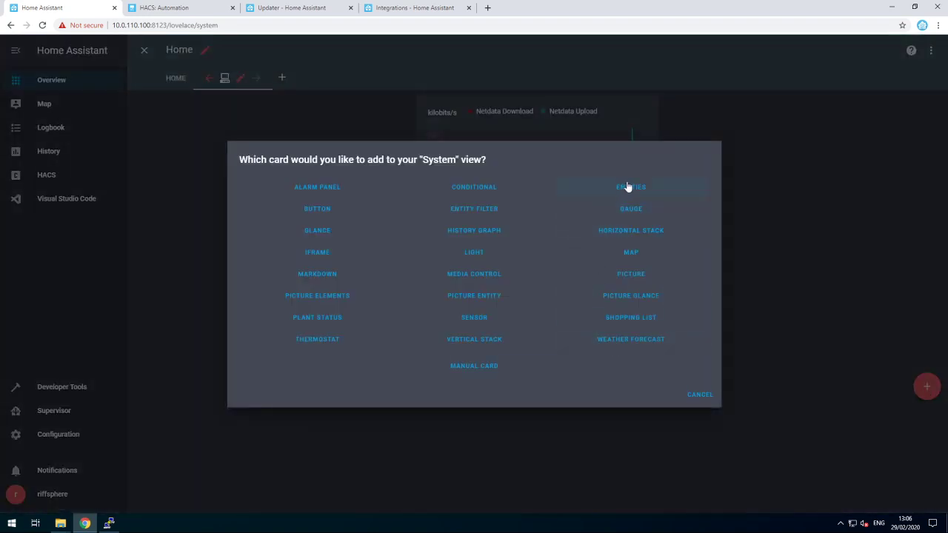
- Add binary_sensor.updater and sensor.hacs to the Entities card and save it
click(369, 327)
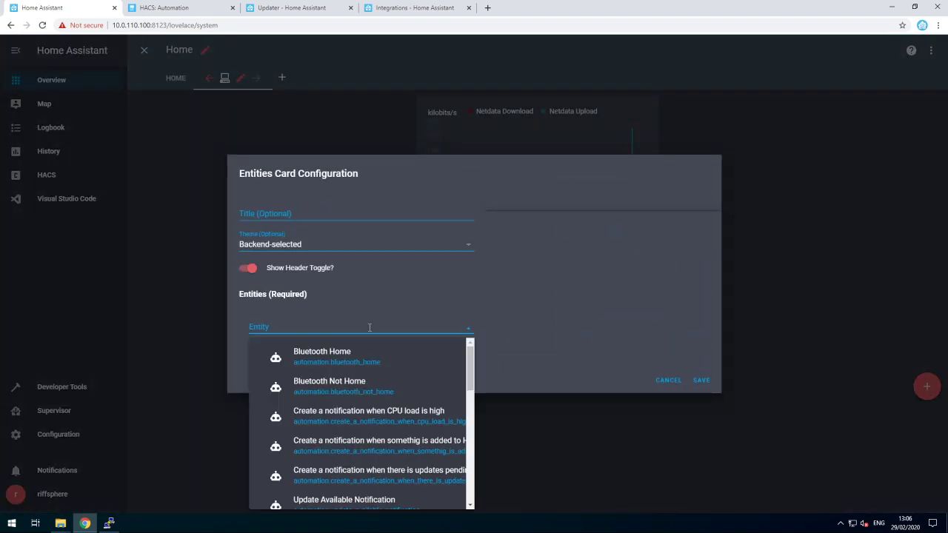
scroll(337, 405, down, 3)
click(324, 414)
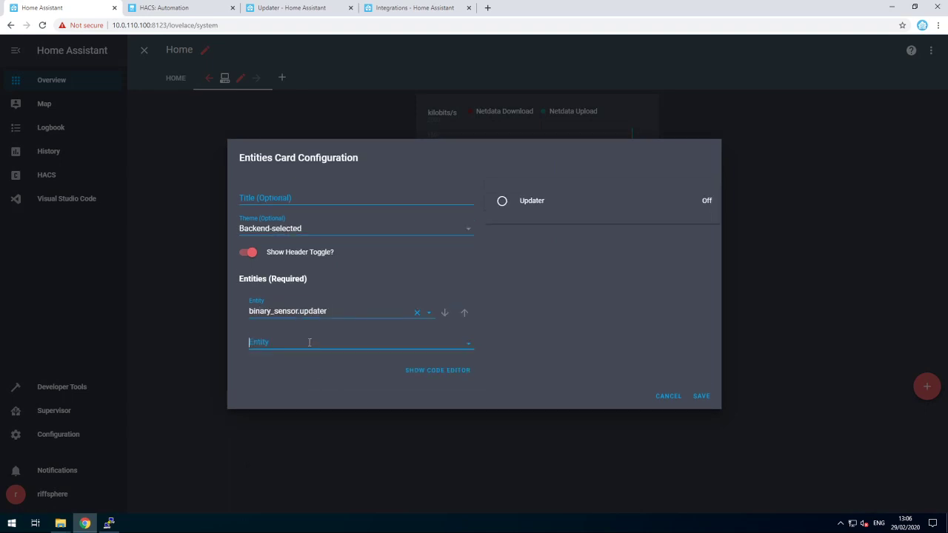
click(310, 342)
text(hacs)
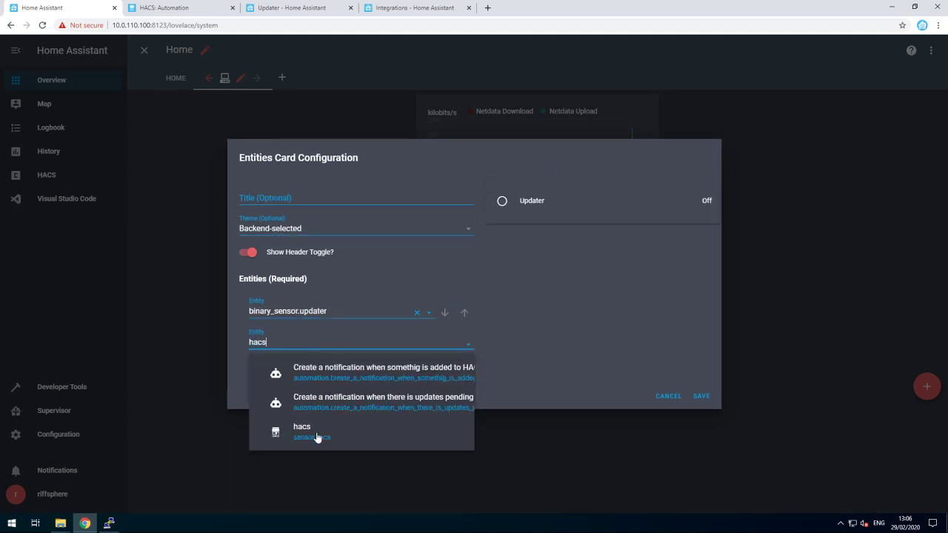
click(317, 433)
click(705, 409)
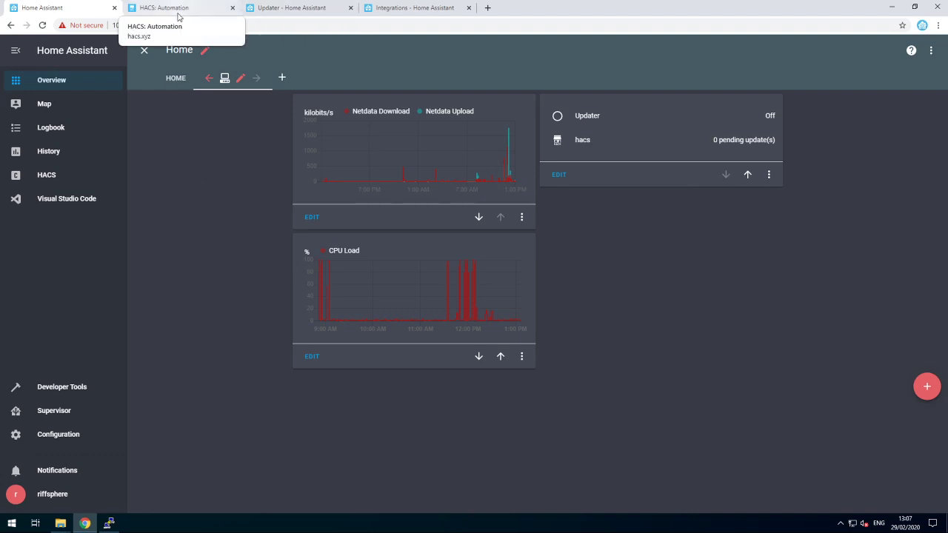
click(177, 15)
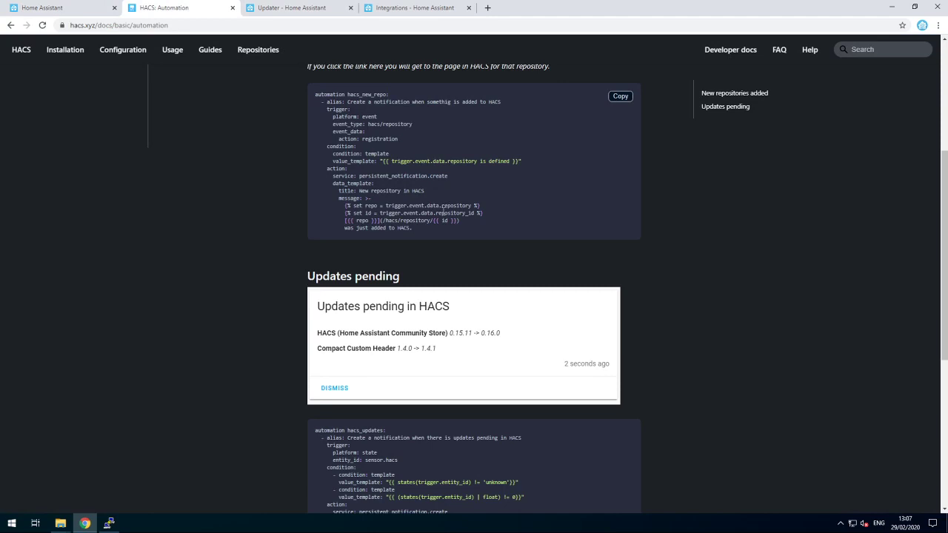
drag(436, 234, 314, 93)
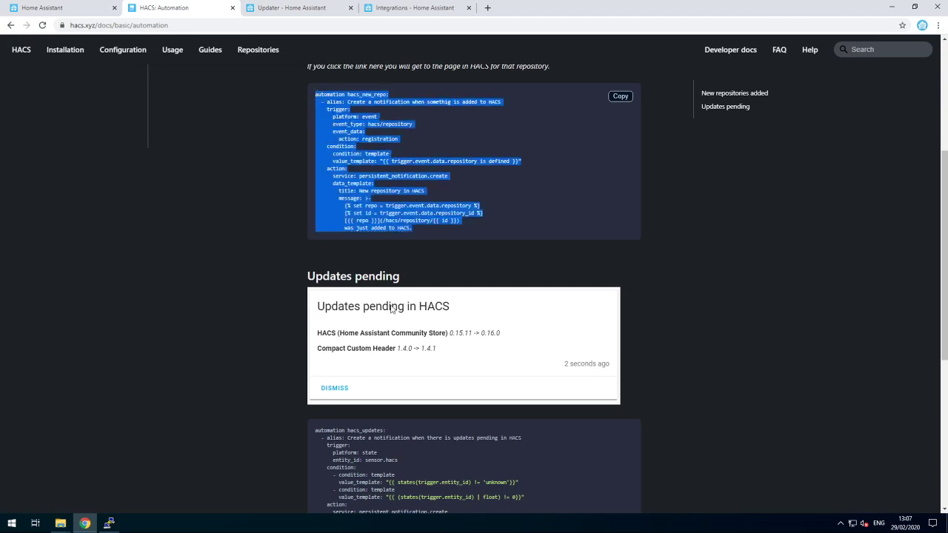
scroll(393, 309, down, 1)
scroll(412, 281, down, 3)
drag(404, 319, 314, 183)
click(39, 9)
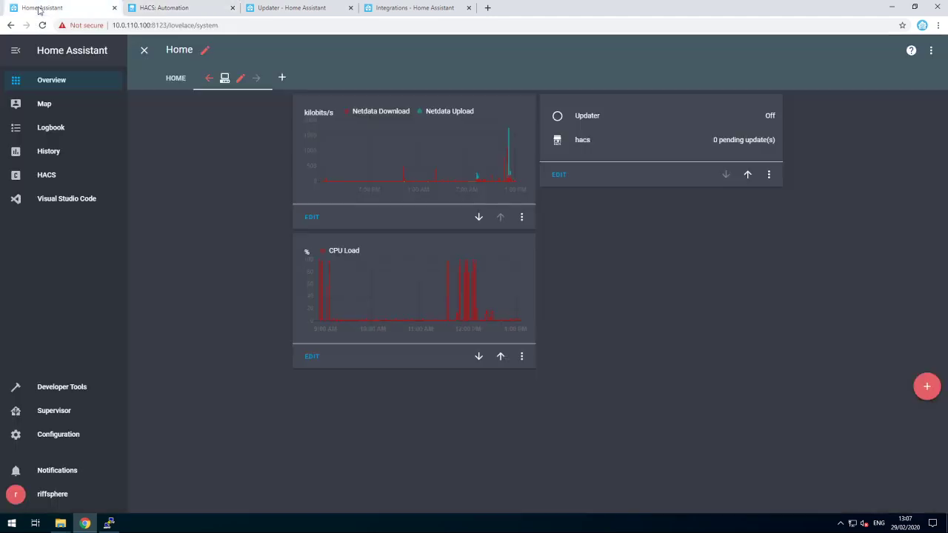
click(54, 474)
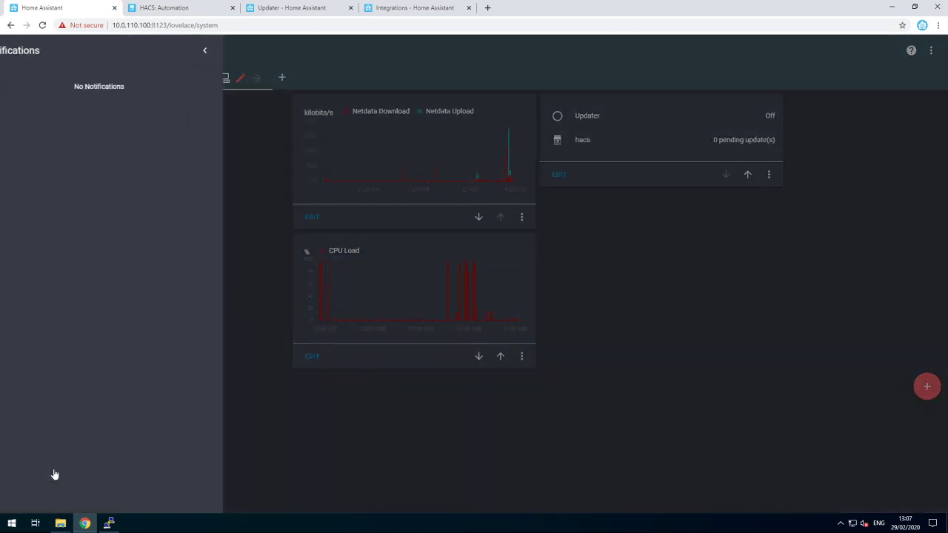
click(263, 398)
click(290, 10)
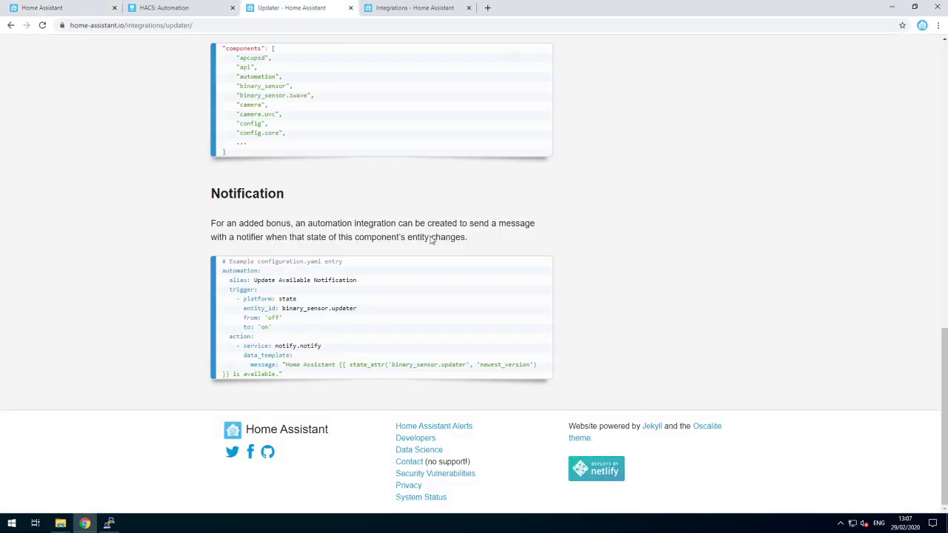
drag(323, 345, 275, 346)
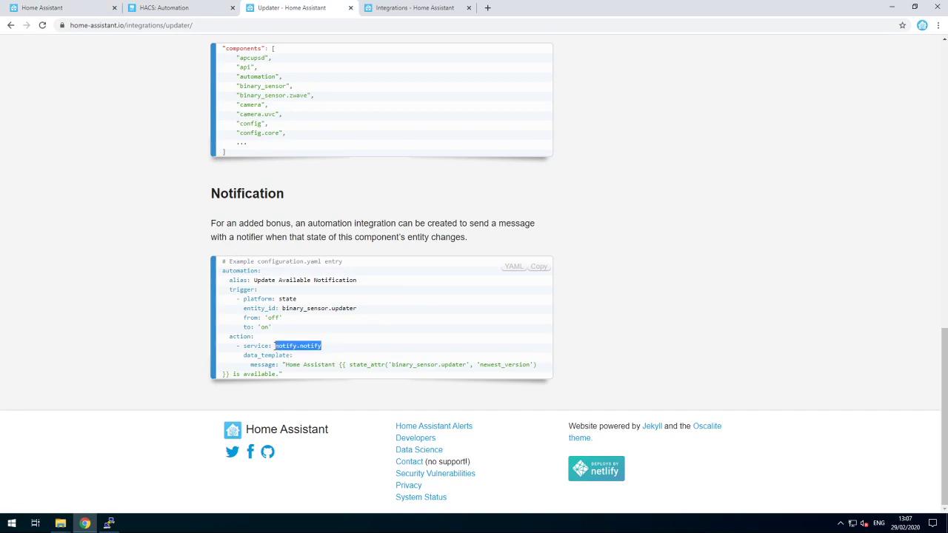
click(326, 349)
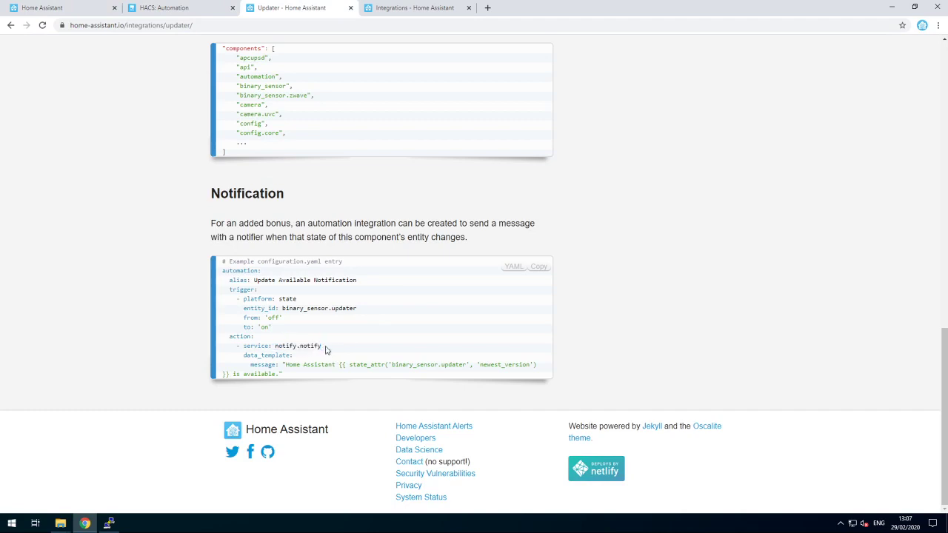
click(56, 10)
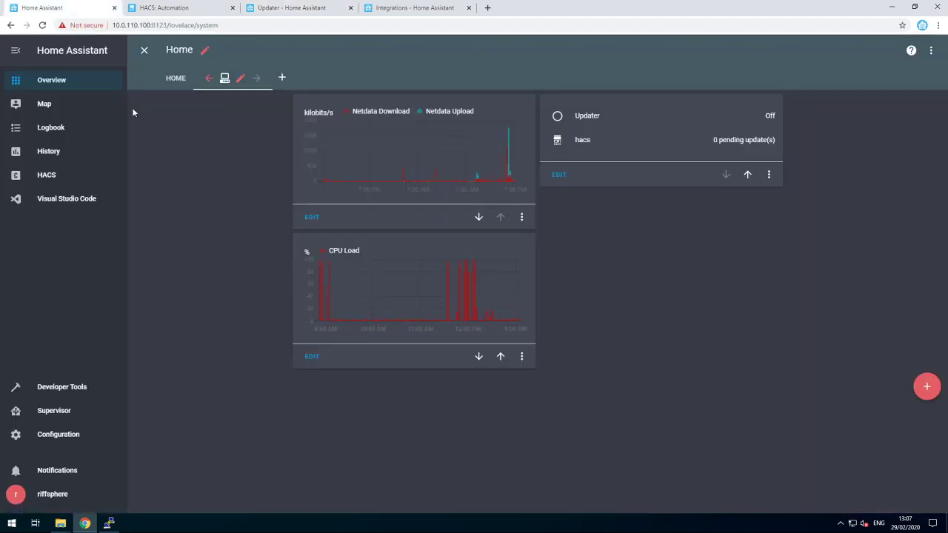
- Open automations.yaml in Visual Studio Code and select the two HACS notification automations
click(68, 198)
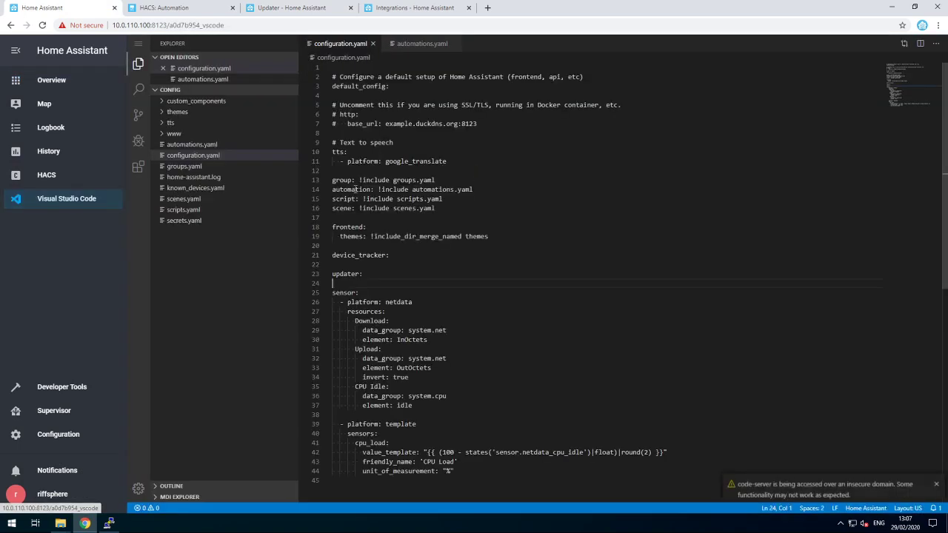
click(187, 145)
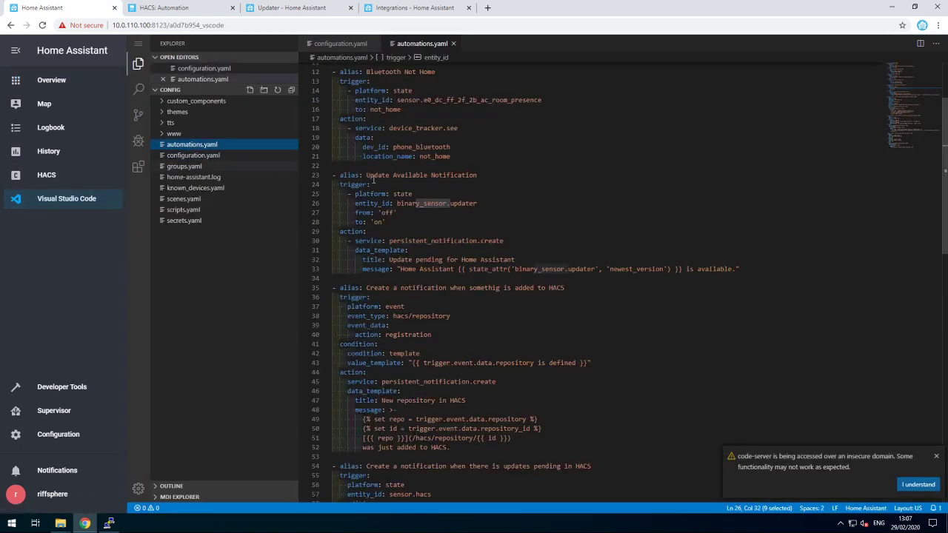
scroll(454, 249, down, 1)
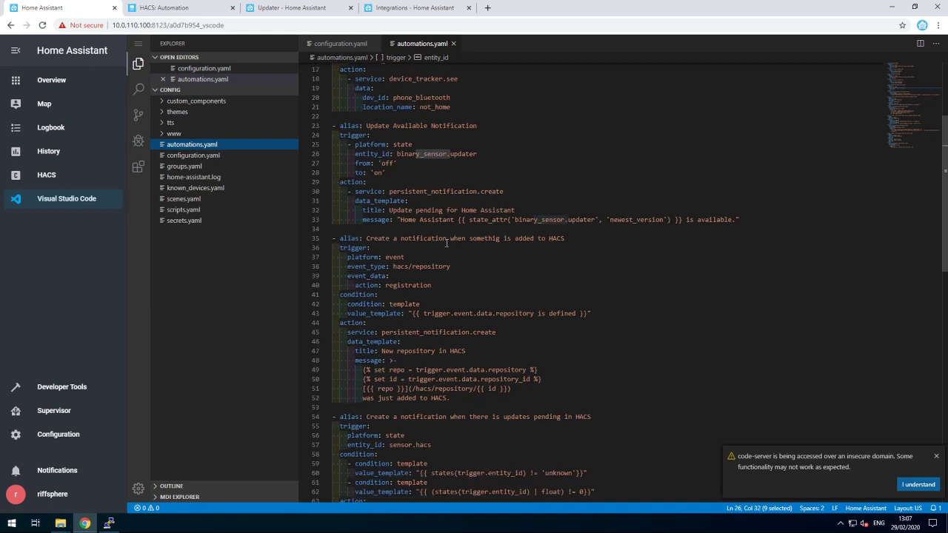
scroll(514, 370, down, 2)
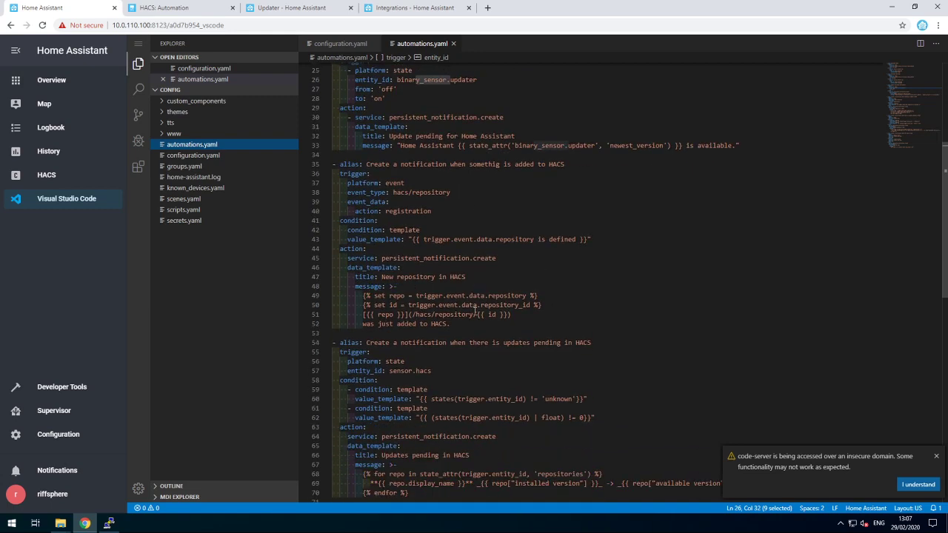
scroll(480, 293, down, 1)
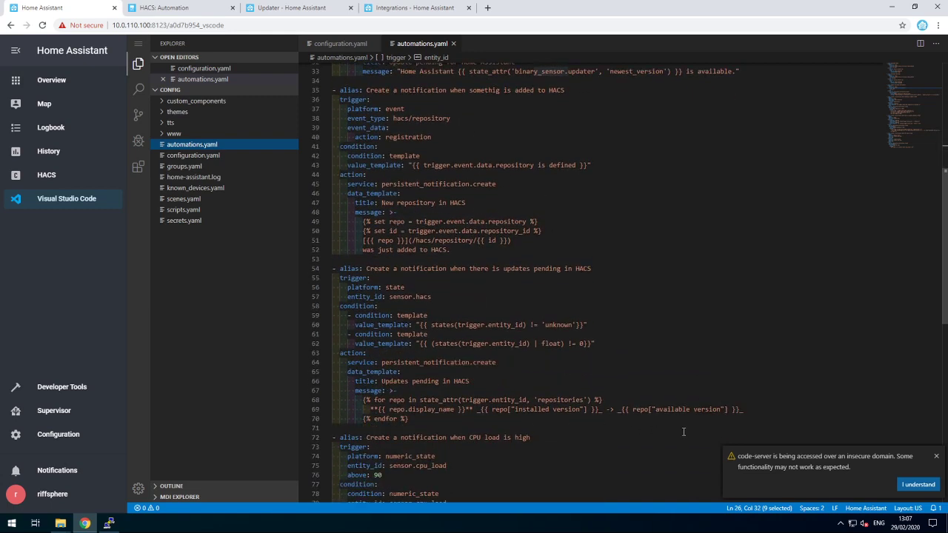
drag(511, 418, 329, 95)
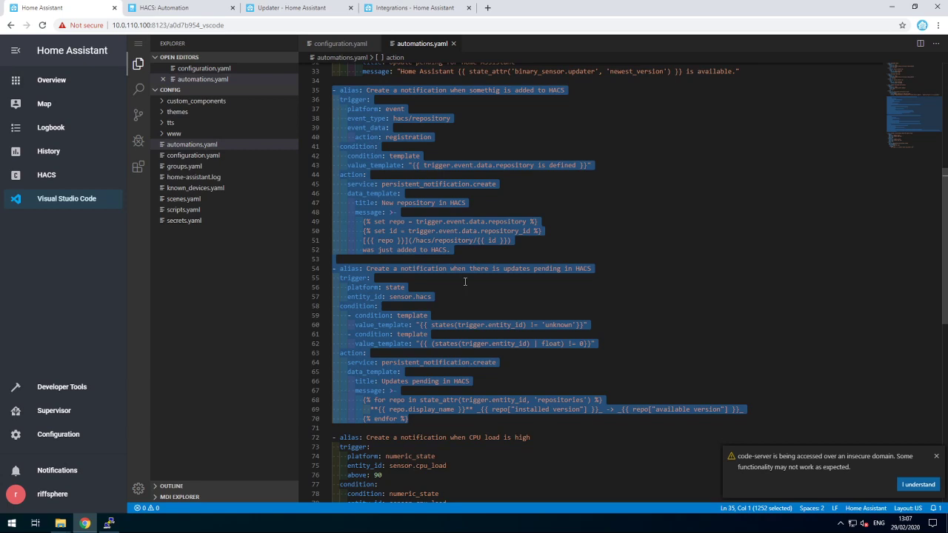
- Select the Update Available Notification automation, its title and message lines, and persistent_notification.create
scroll(465, 281, up, 3)
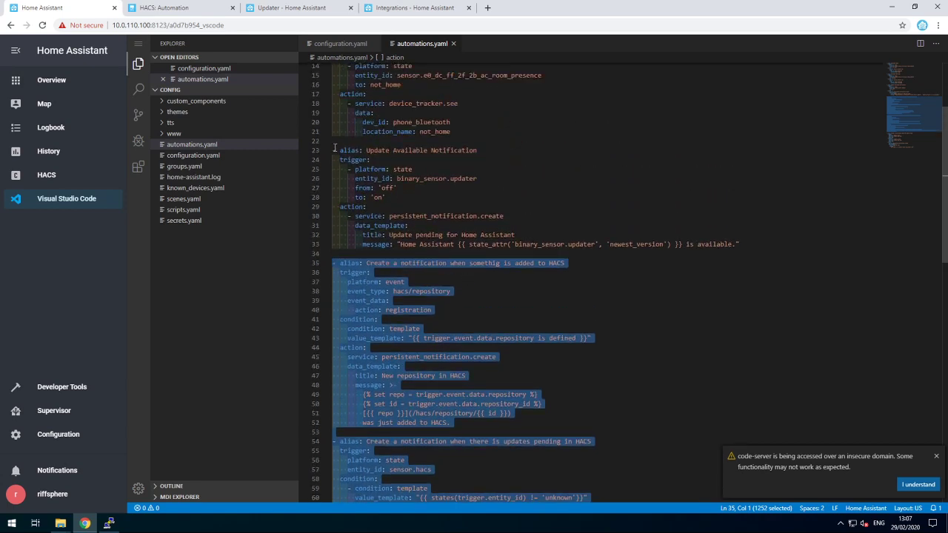
drag(333, 150, 730, 244)
click(504, 237)
drag(362, 225, 457, 244)
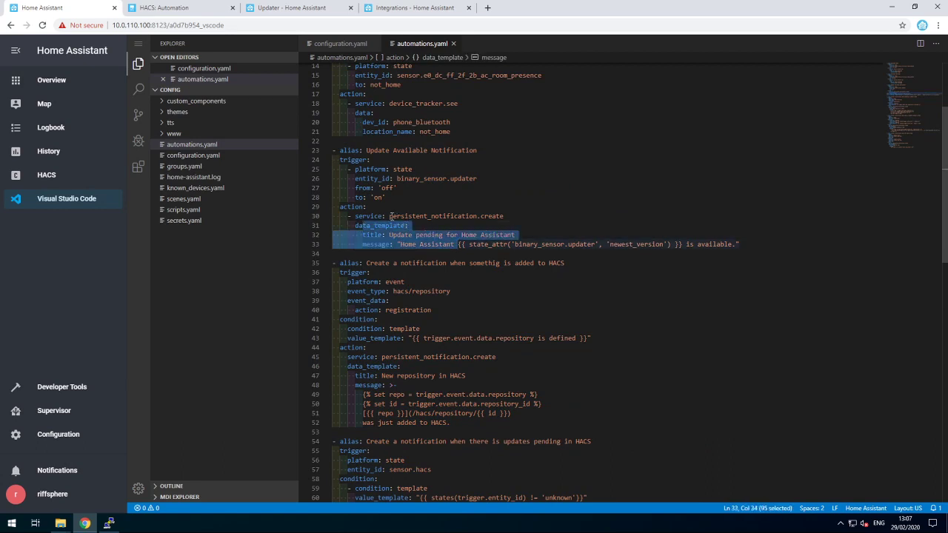
drag(391, 216, 505, 213)
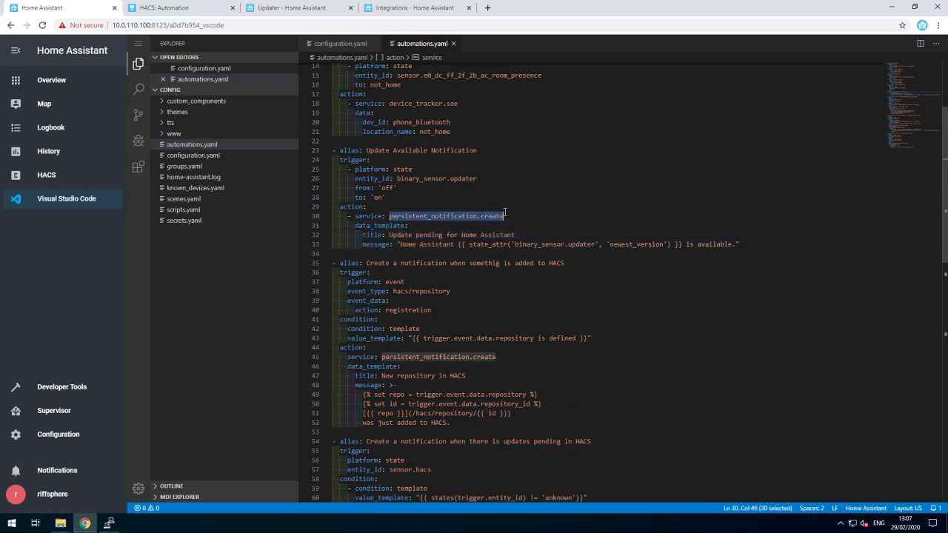
click(521, 219)
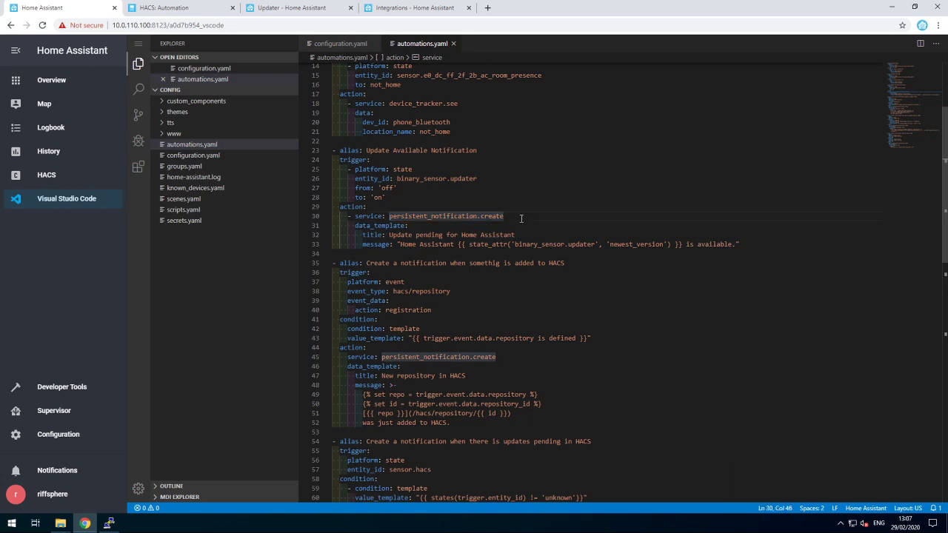
- Run Check Configuration on the Server Controls page, then Reload Automations
click(74, 438)
scroll(592, 341, down, 3)
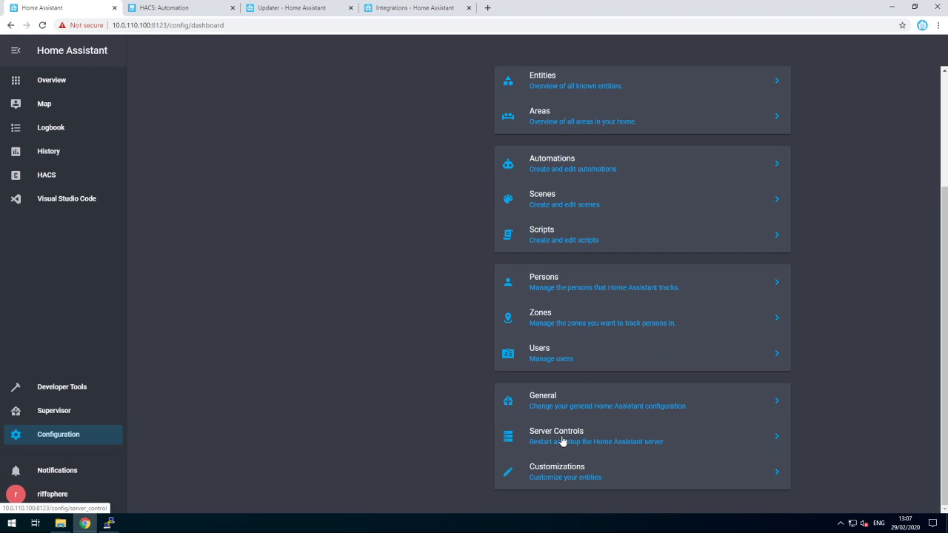
click(555, 442)
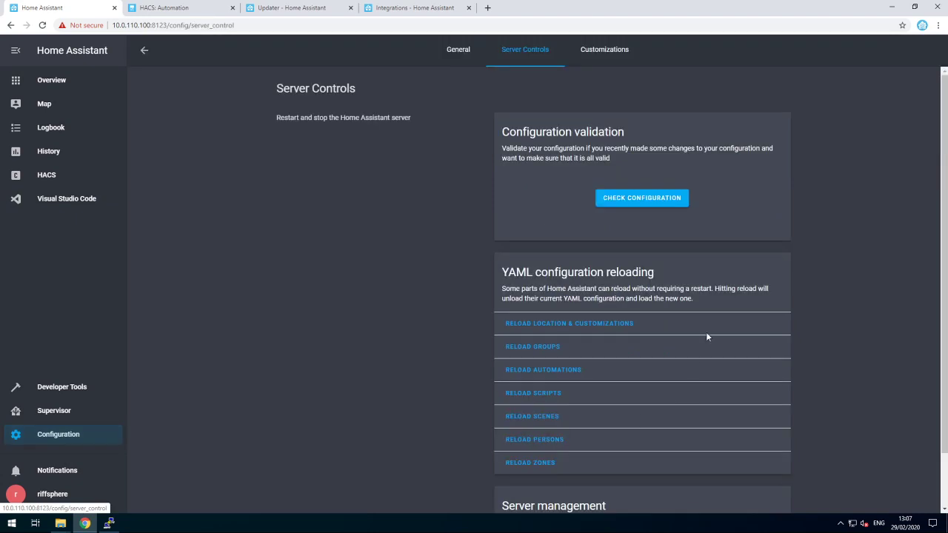
click(641, 198)
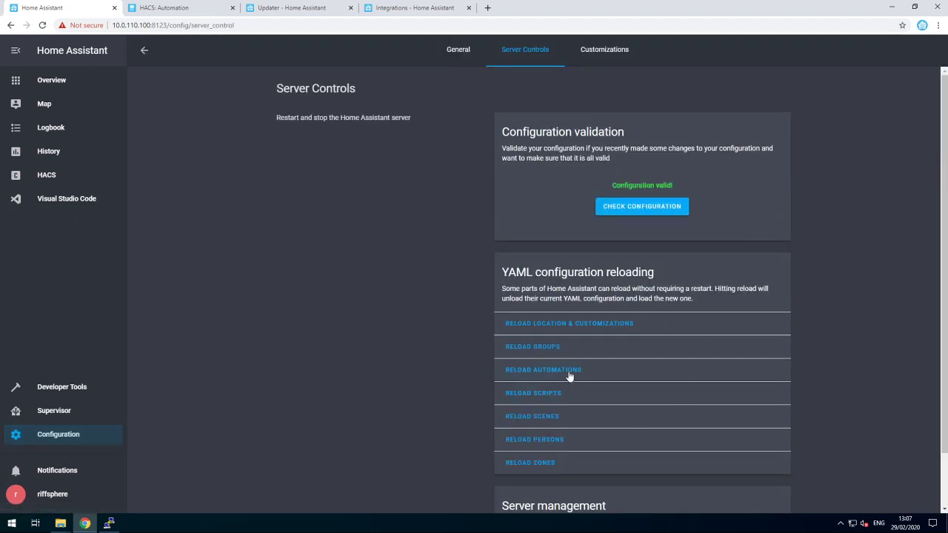
click(534, 370)
- Browse HACS integrations, looking at Abfall API (Jumomind) before returning to the list
click(44, 178)
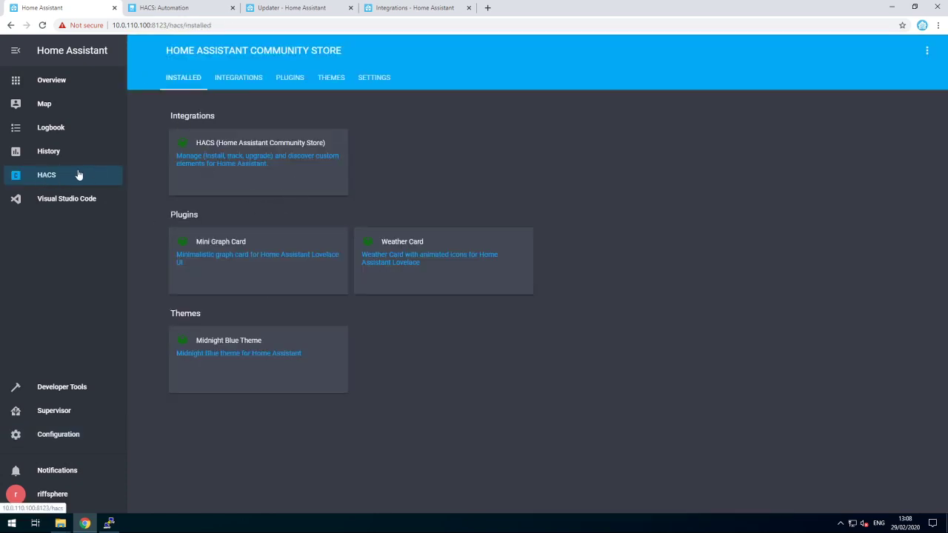
click(232, 78)
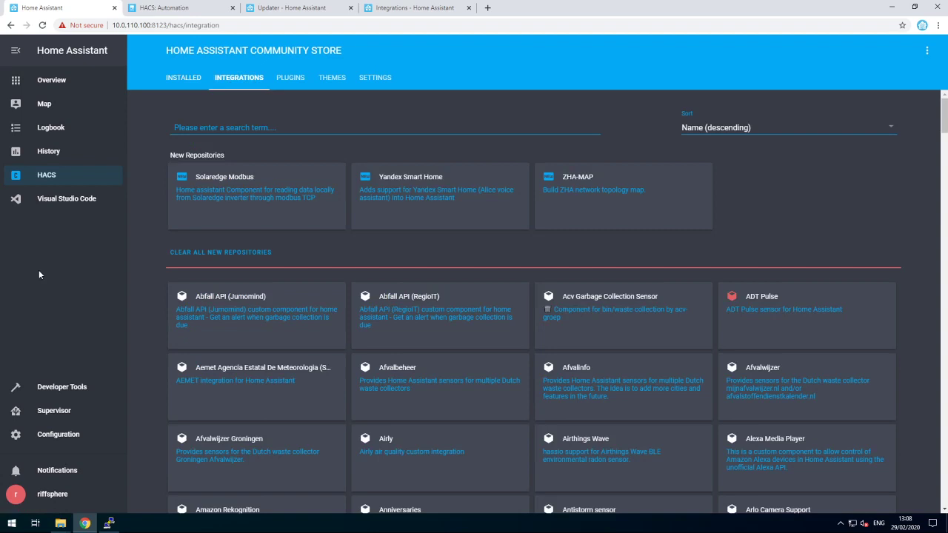
click(281, 319)
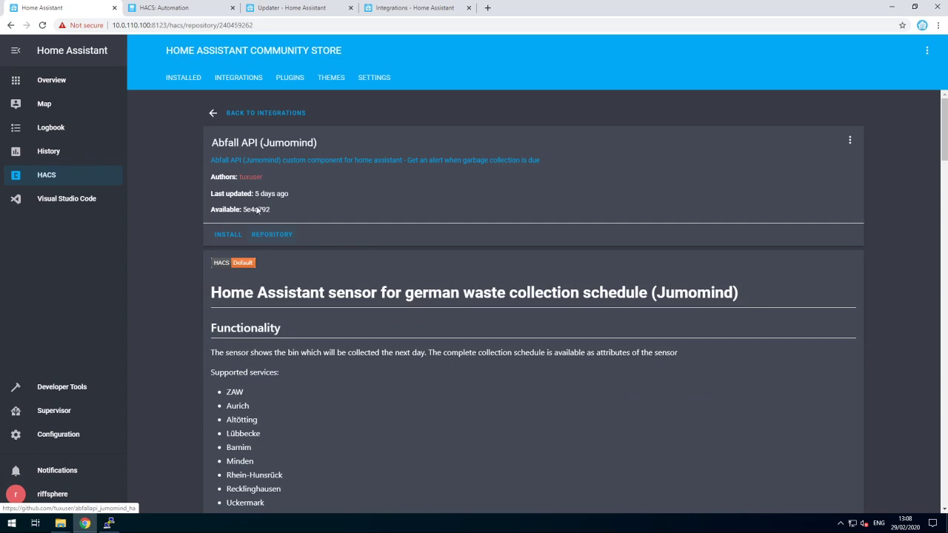
click(242, 113)
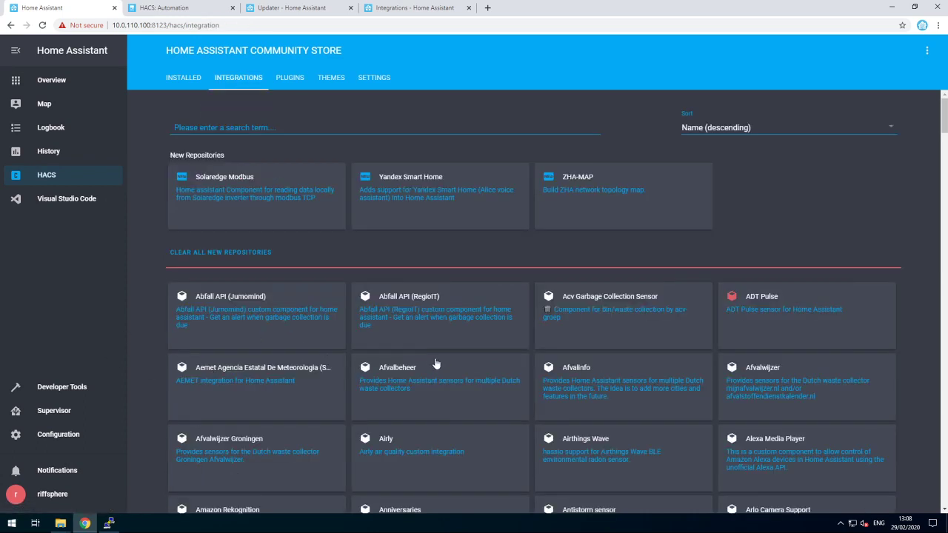
- Reinstall ADT Pulse at version 0.0.2
click(777, 311)
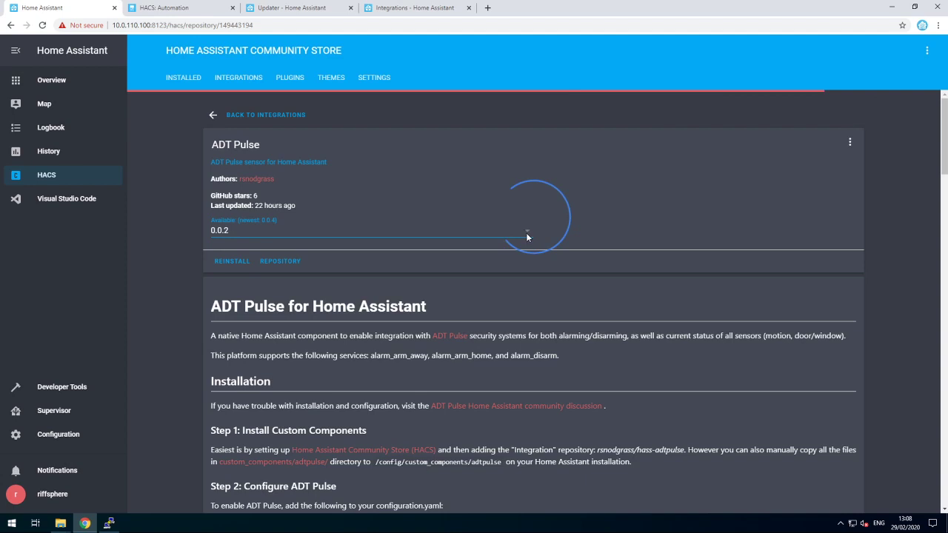
click(477, 234)
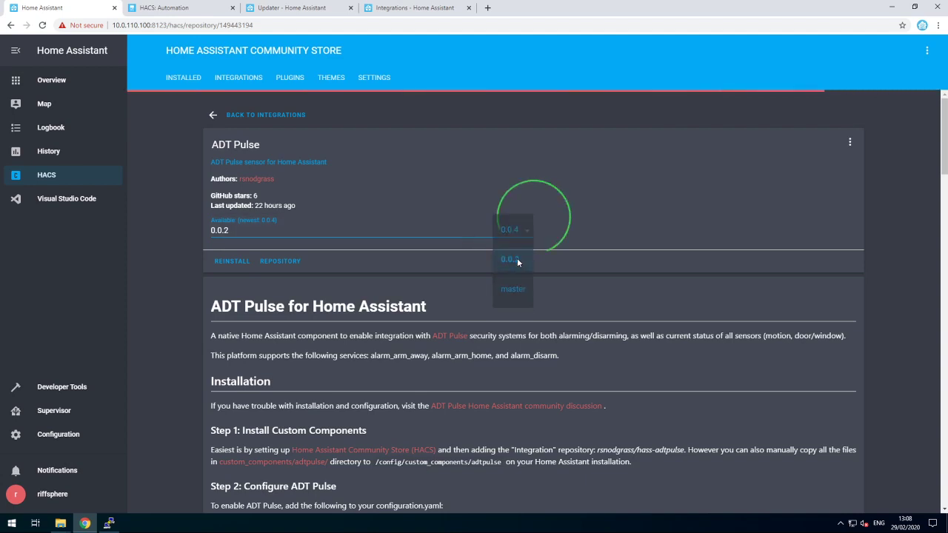
click(509, 260)
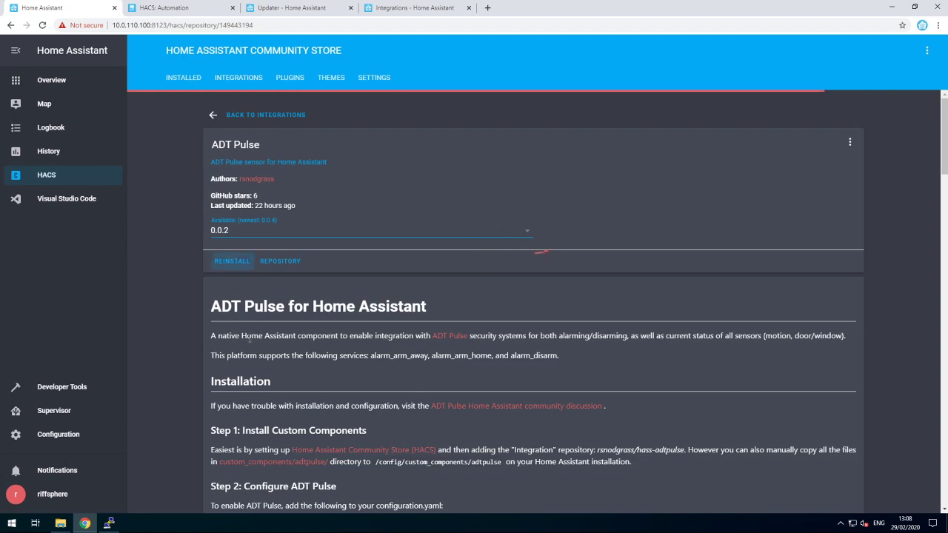
click(233, 261)
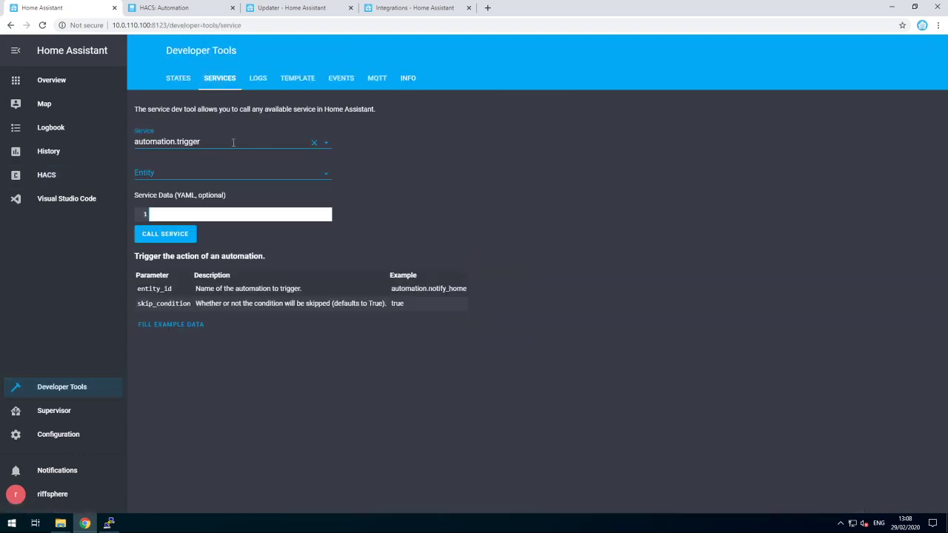
- Call automation.trigger on automation.update_available_notification
click(233, 143)
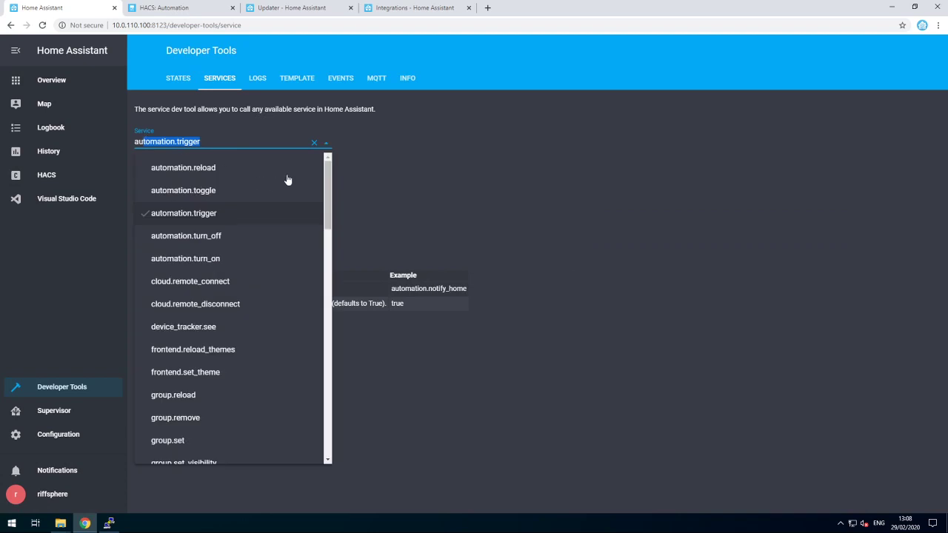
click(418, 185)
click(304, 171)
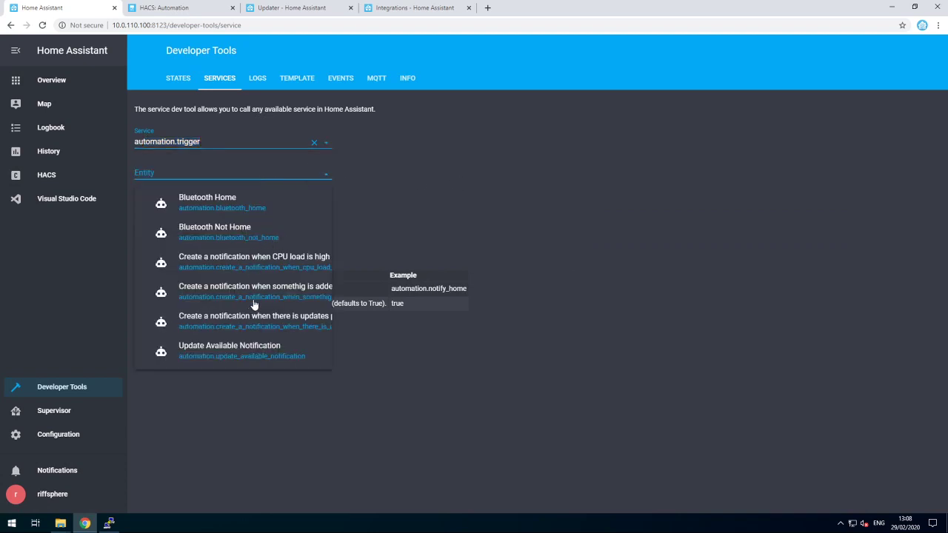
click(248, 354)
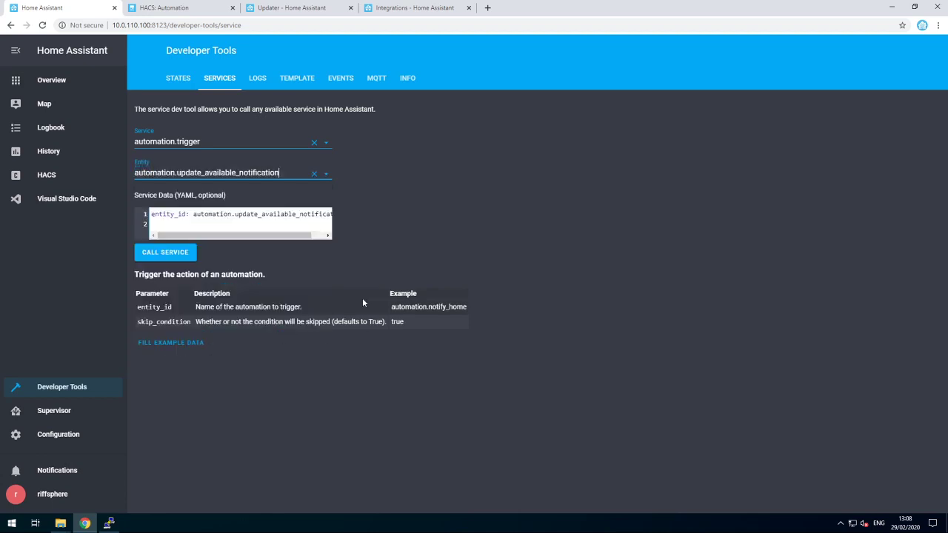
click(160, 257)
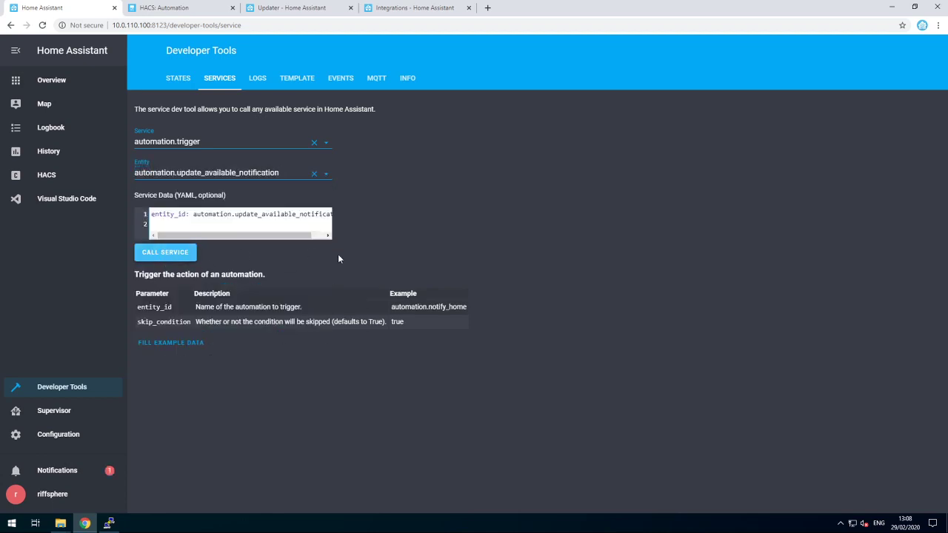
- Read and dismiss the 'Update pending' notification for Home Assistant 0.106.2
click(62, 475)
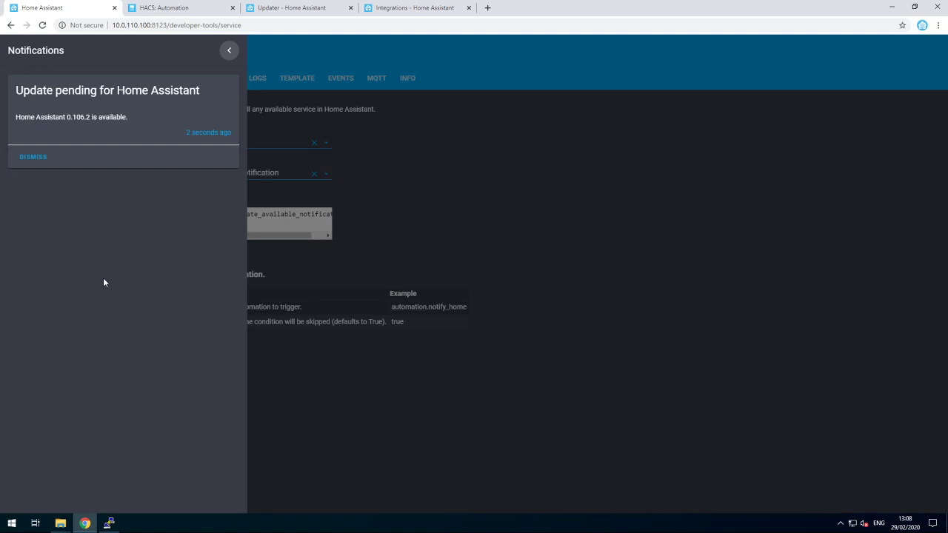
drag(43, 115, 131, 117)
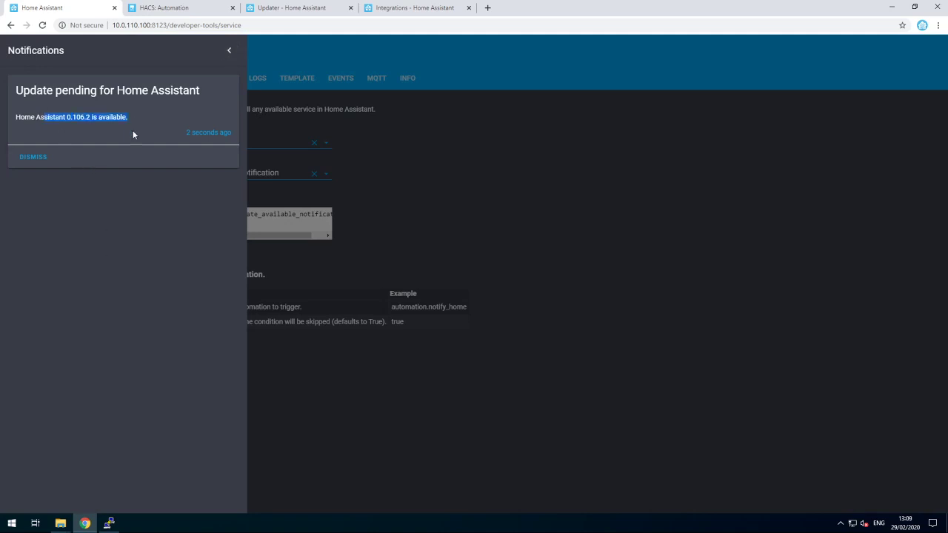
click(37, 162)
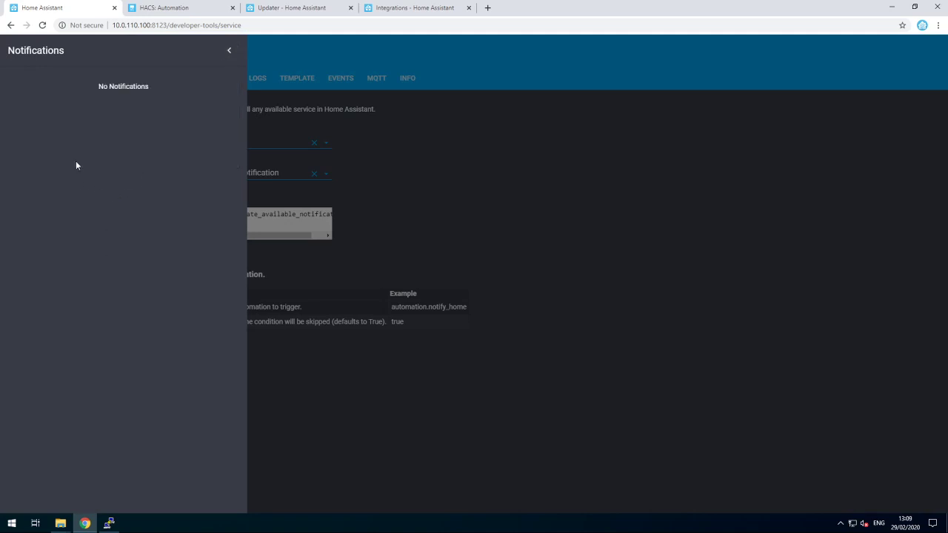
click(485, 235)
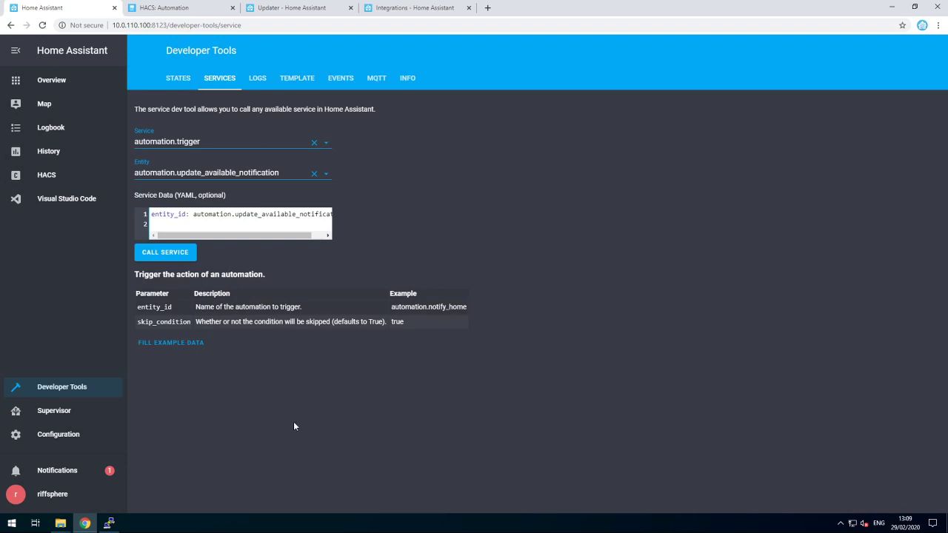
- Read and dismiss the HACS notification showing ADT Pulse 0.0.2 → 0.0.4
click(68, 474)
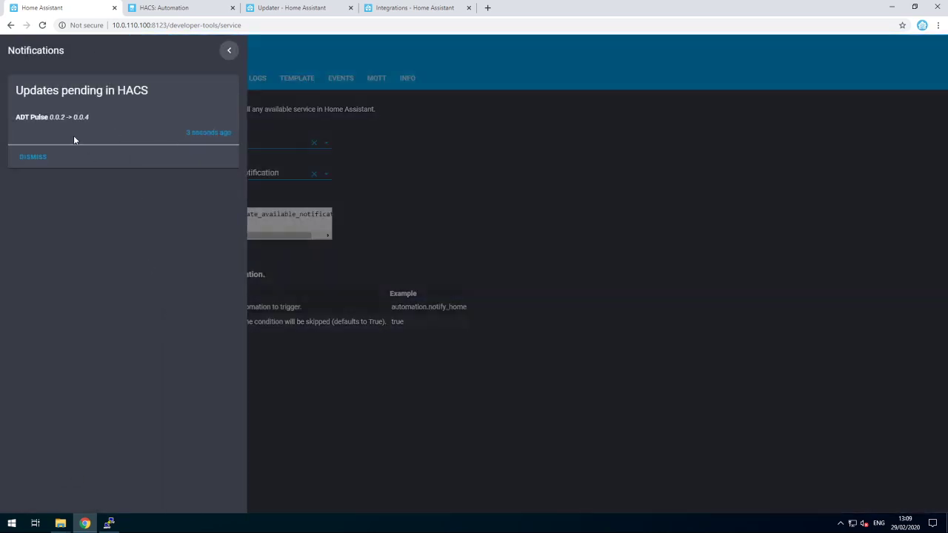
drag(51, 89, 157, 91)
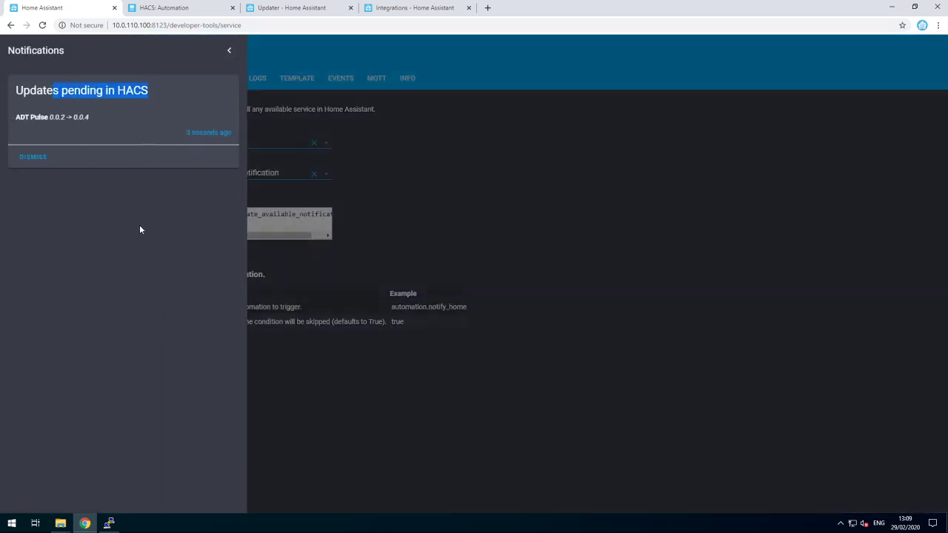
click(40, 160)
click(465, 225)
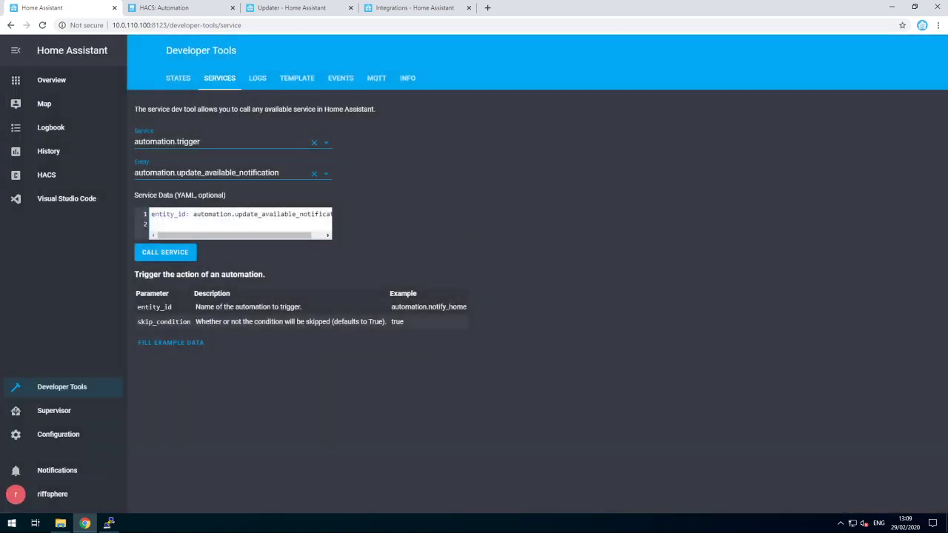